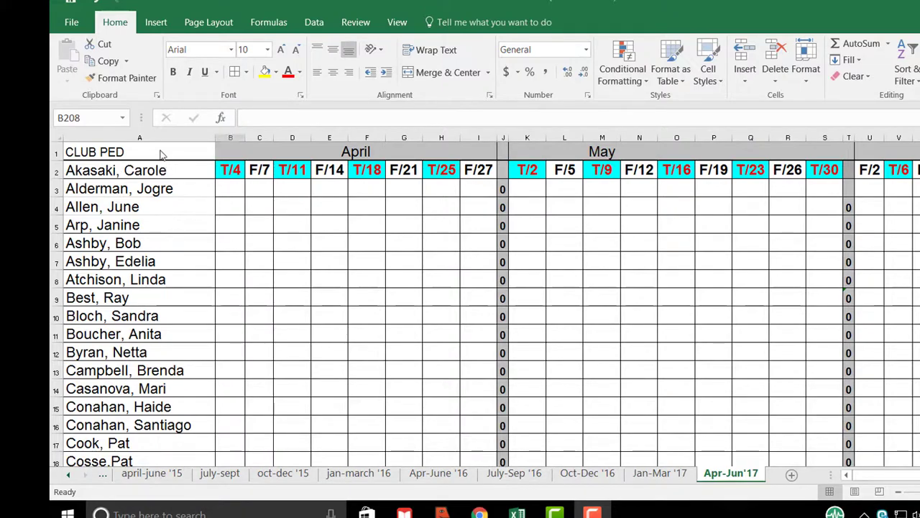
# Format the empty rows 202 and 203 below the member list with font size 24 and all borders
pyautogui.scroll(-4, 140, 167)
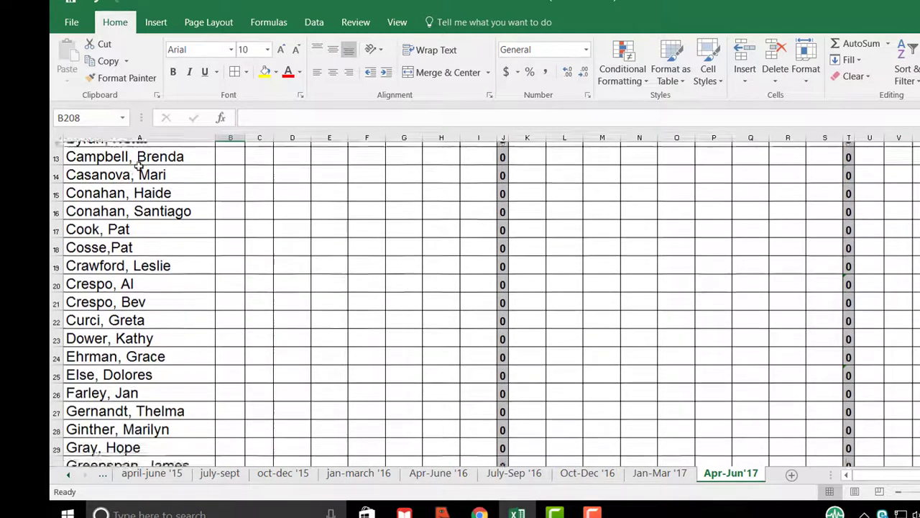
pyautogui.scroll(-12, 139, 165)
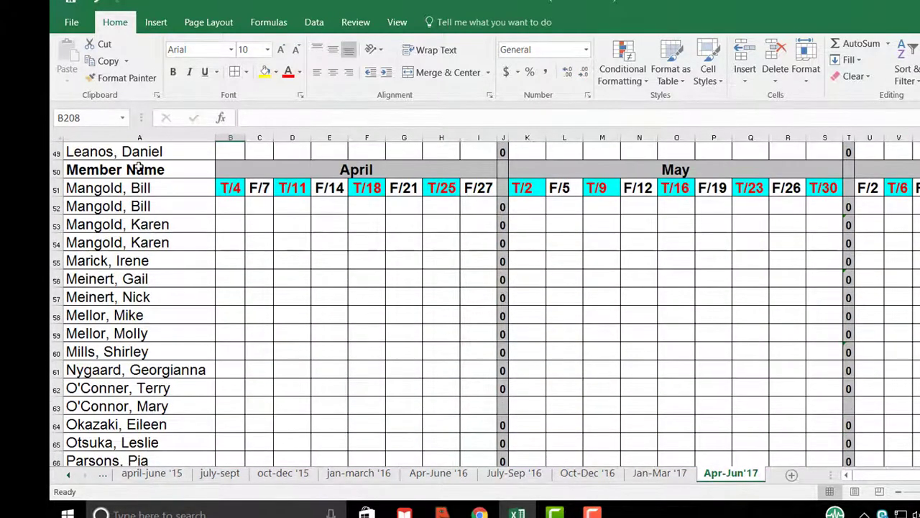
pyautogui.scroll(-8, 139, 166)
pyautogui.scroll(-2, 137, 165)
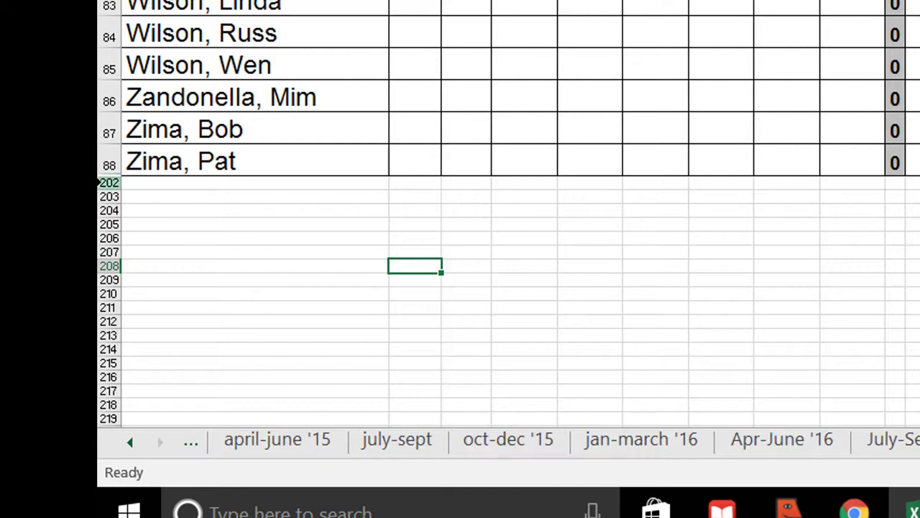
pyautogui.click(106, 183)
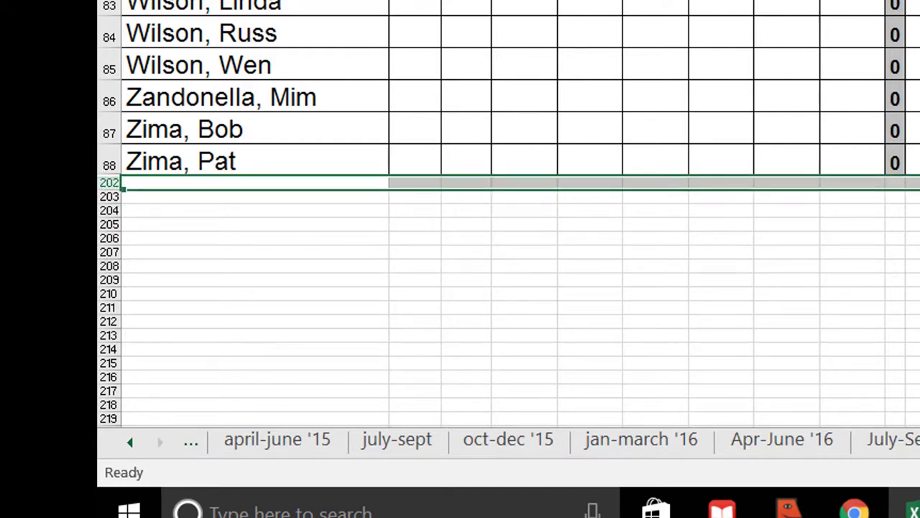
pyautogui.moveTo(102, 196); pyautogui.dragTo(105, 199)
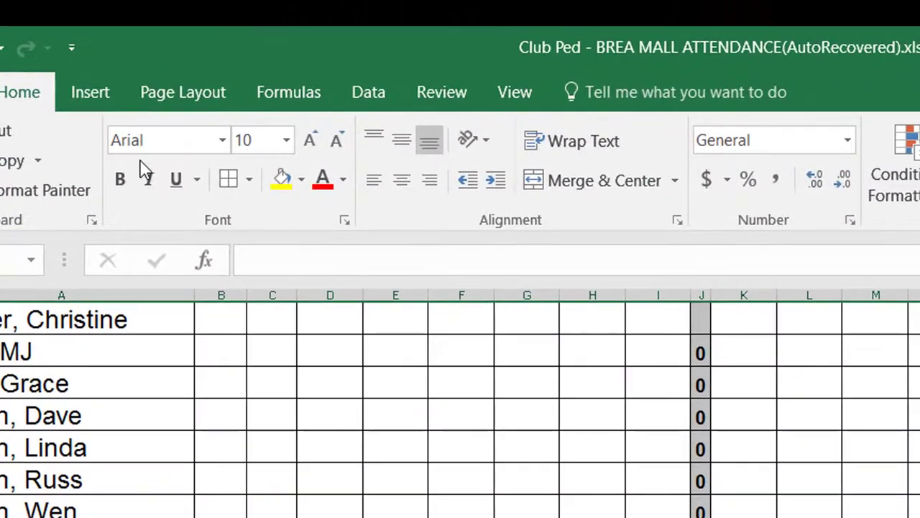
pyautogui.click(287, 142)
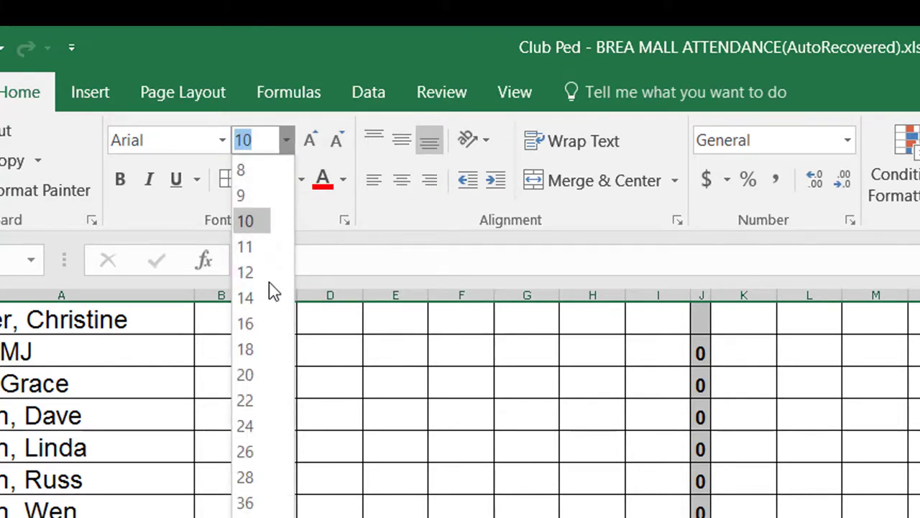
pyautogui.click(253, 431)
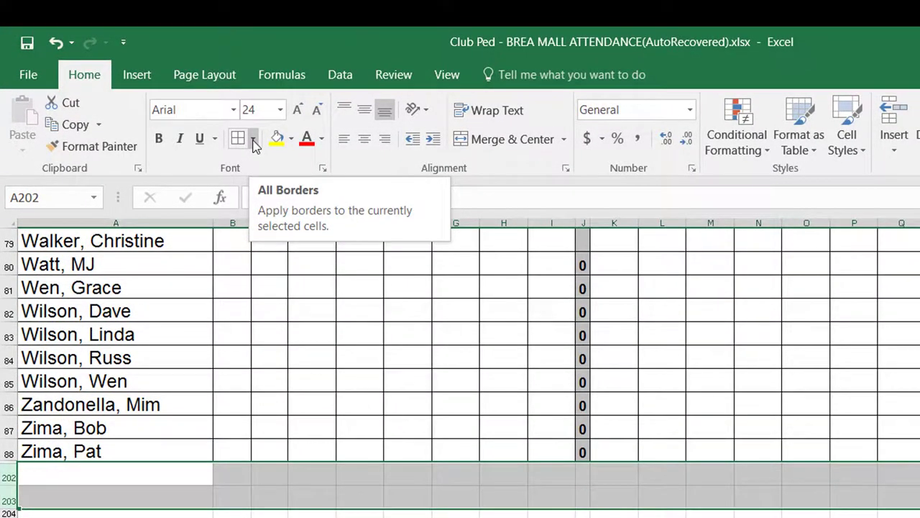
pyautogui.click(253, 142)
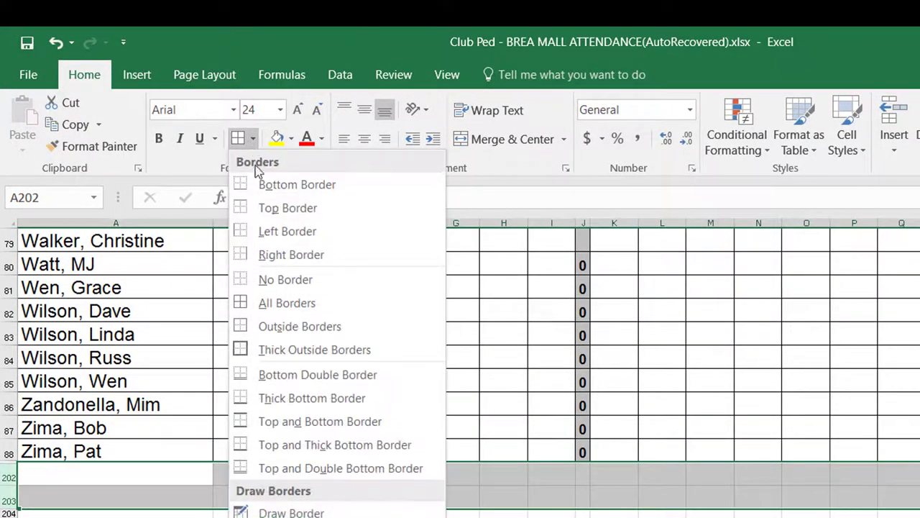
pyautogui.click(258, 305)
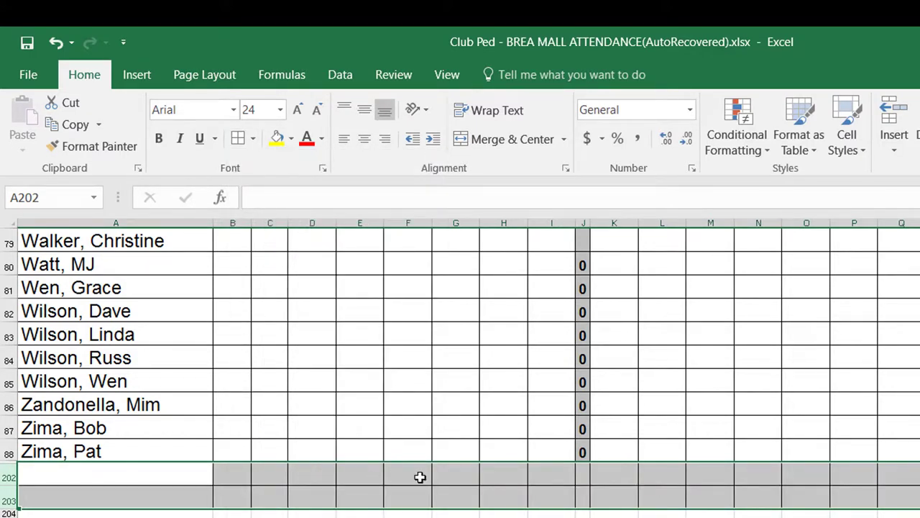
# Enter the first new member's name in cell A202, last name first and separated by a comma
pyautogui.click(59, 471)
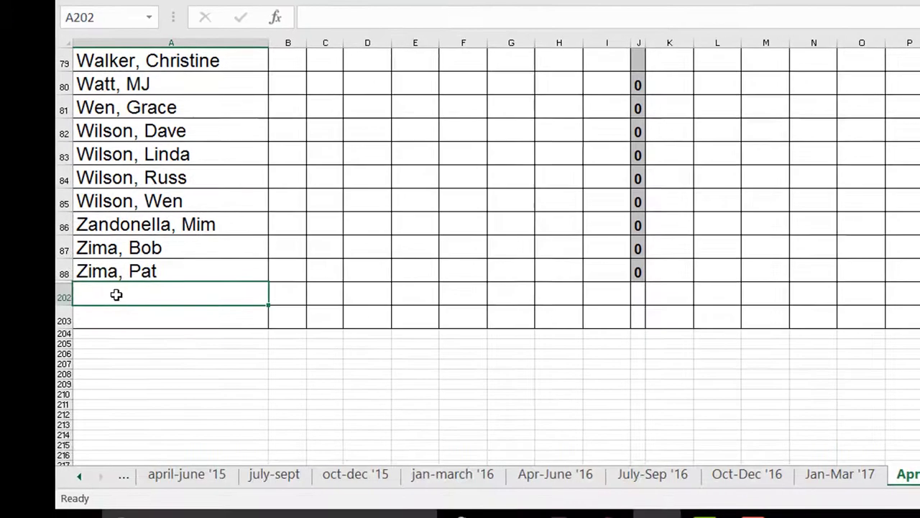
pyautogui.write('Joo')
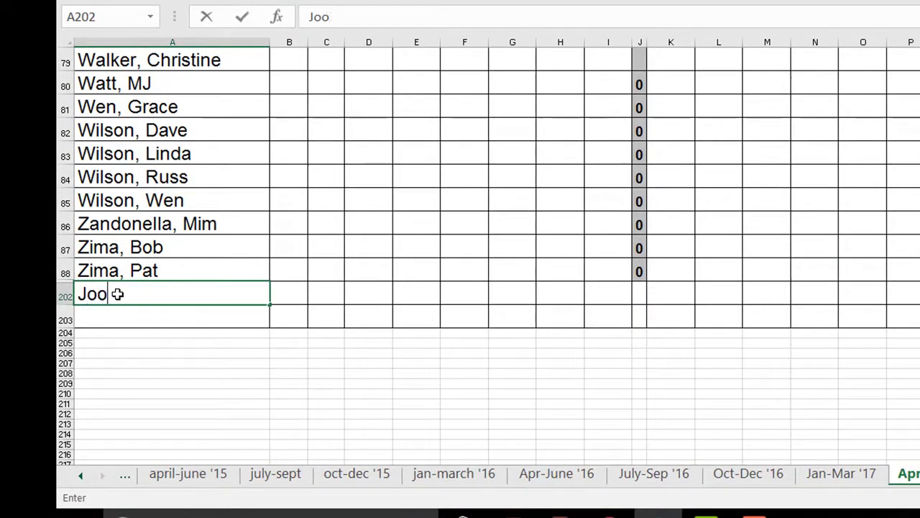
pyautogui.write('h')
pyautogui.press('BackSpace')
pyautogui.press('BackSpace')
pyautogui.press('BackSpace')
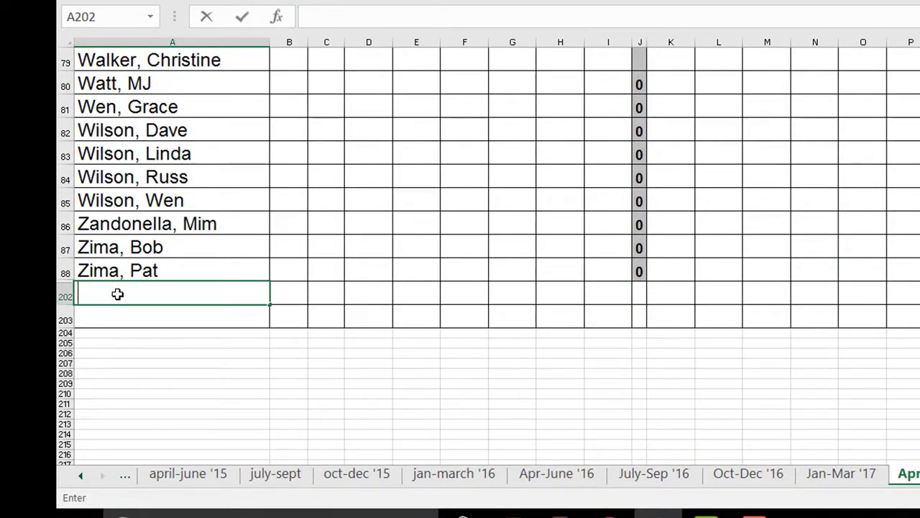
pyautogui.write('Doe,')
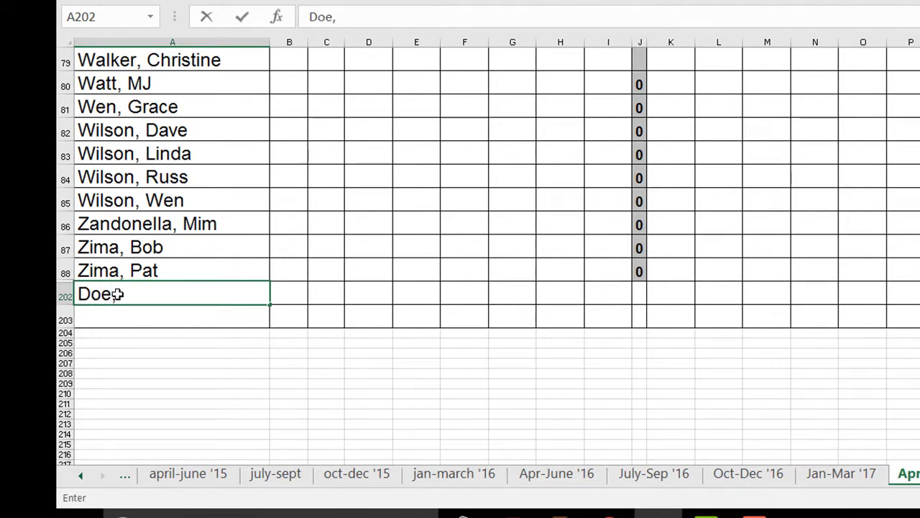
pyautogui.write(' John')
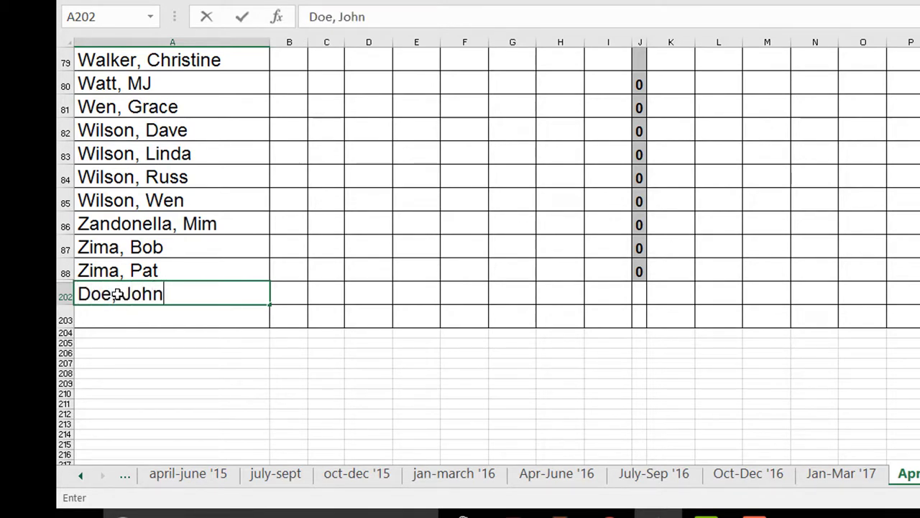
# Enter the second new member's name in cell A203, with the same last name and a different first name
pyautogui.click(97, 310)
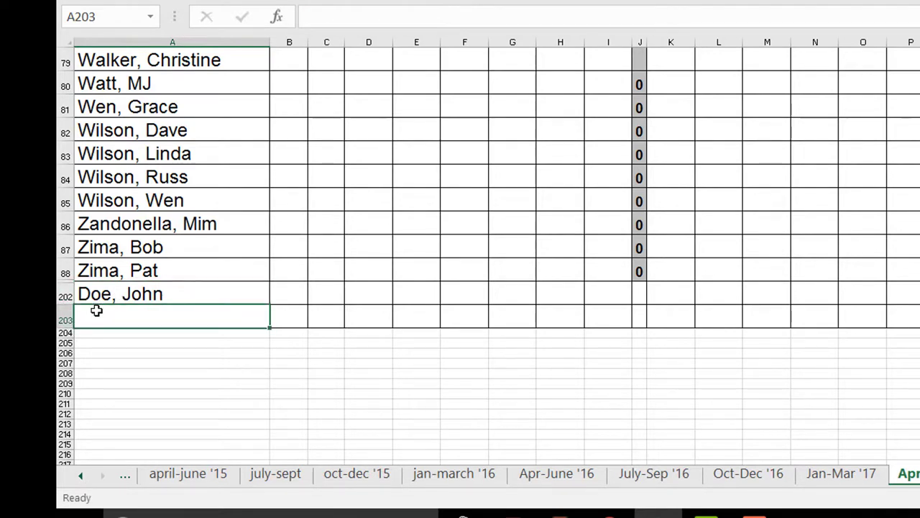
pyautogui.write('C')
pyautogui.press('BackSpace')
pyautogui.write('Doe, John')
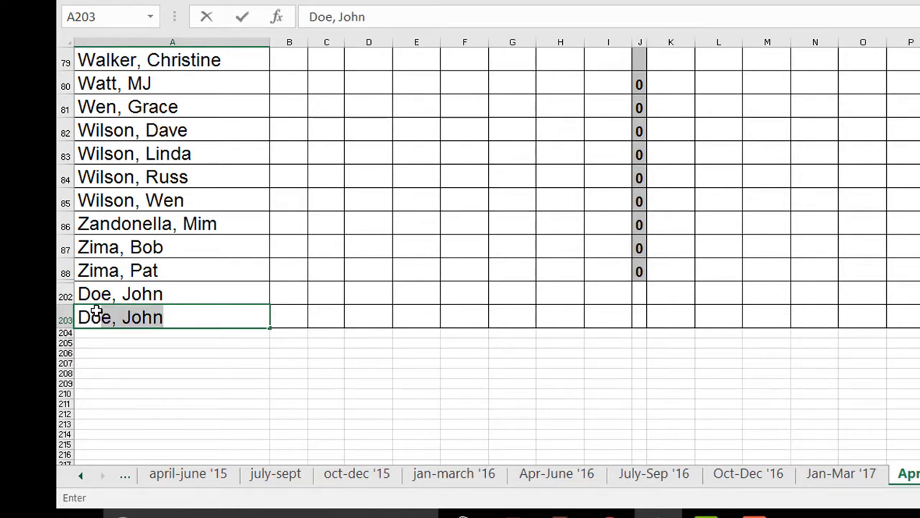
pyautogui.click(175, 319)
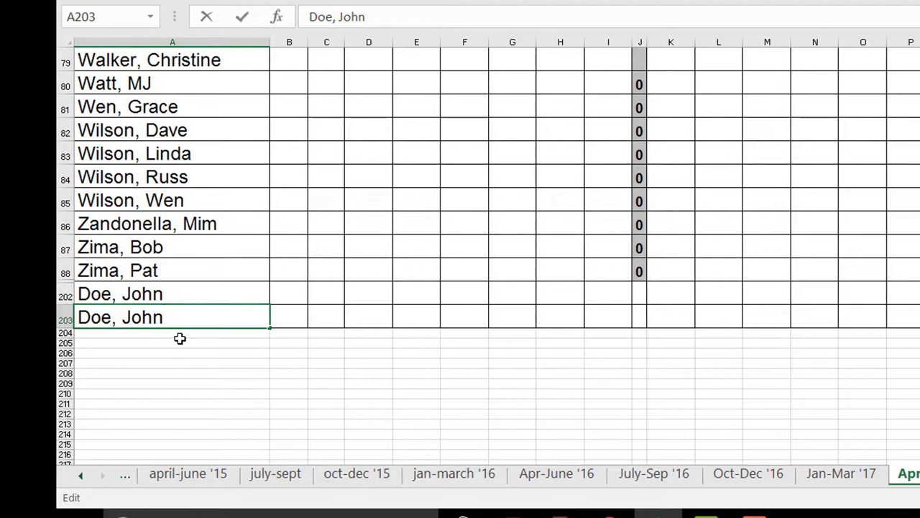
pyautogui.press('BackSpace')
pyautogui.press('BackSpace')
pyautogui.press('BackSpace')
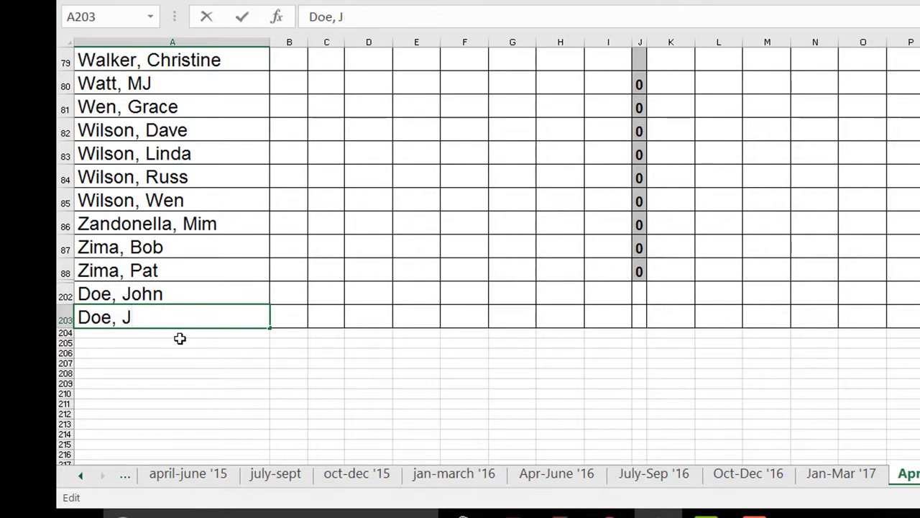
pyautogui.write('ane')
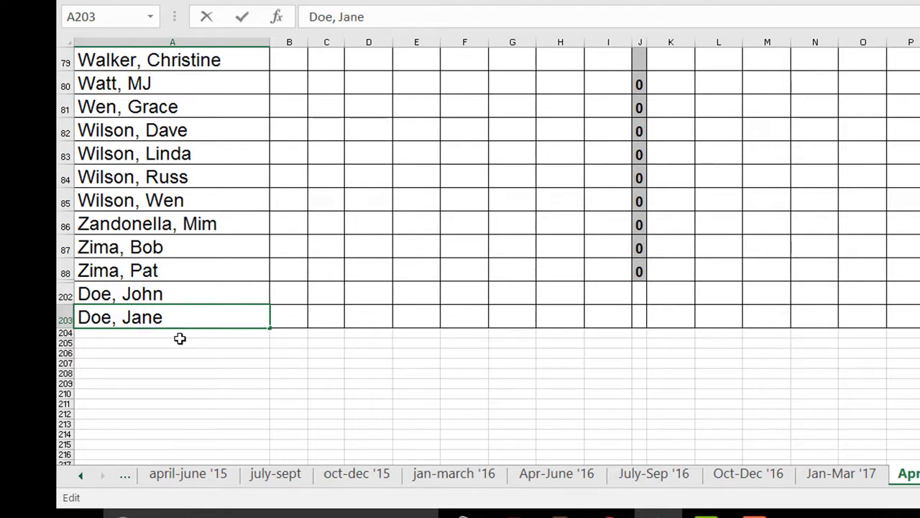
pyautogui.click(247, 352)
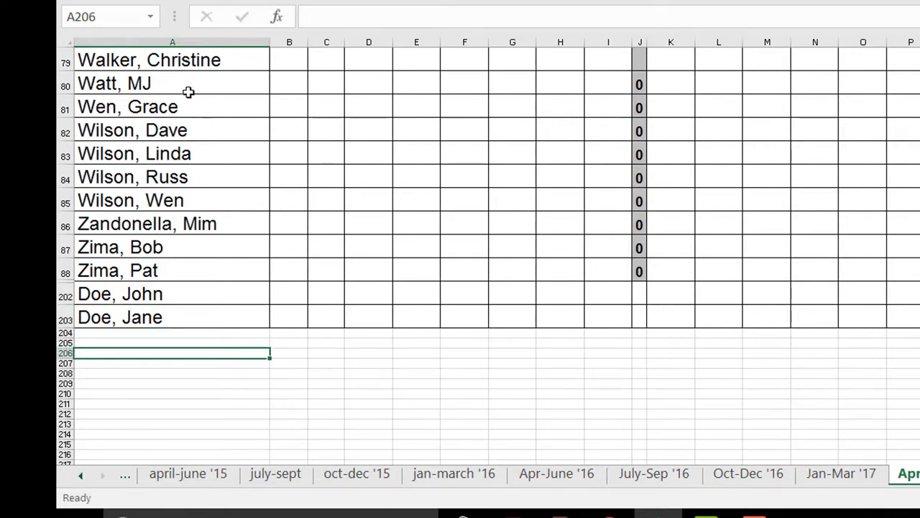
# Sort the member names in column A from A to Z, continuing with the current selection only, and check the new names' placement
pyautogui.scroll(12, 185, 90)
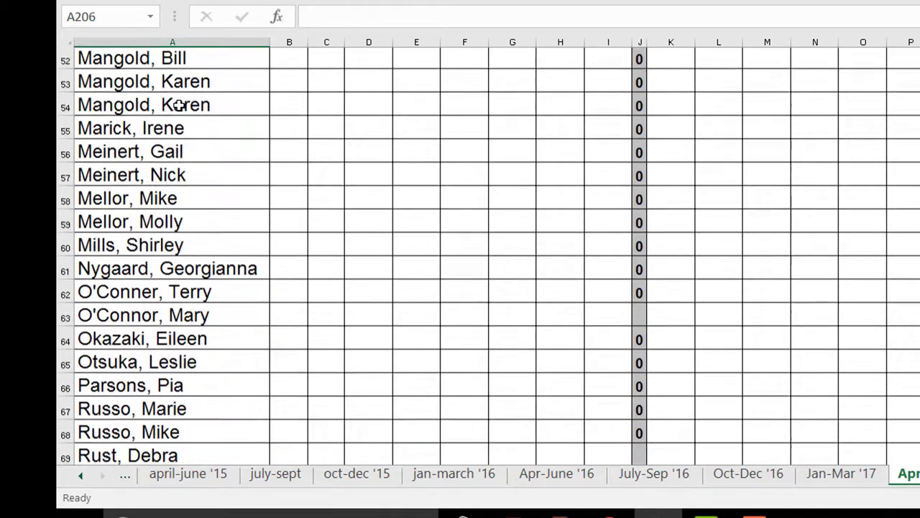
pyautogui.scroll(10, 186, 108)
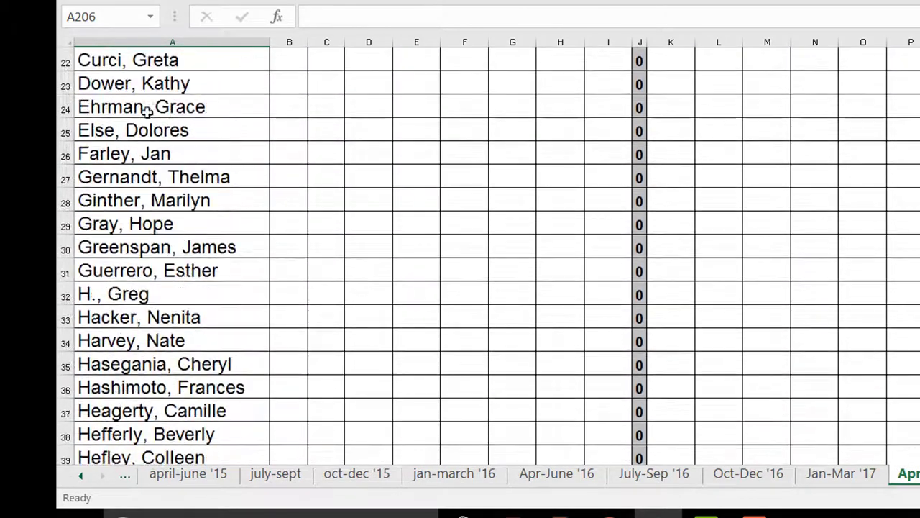
pyautogui.scroll(4, 144, 109)
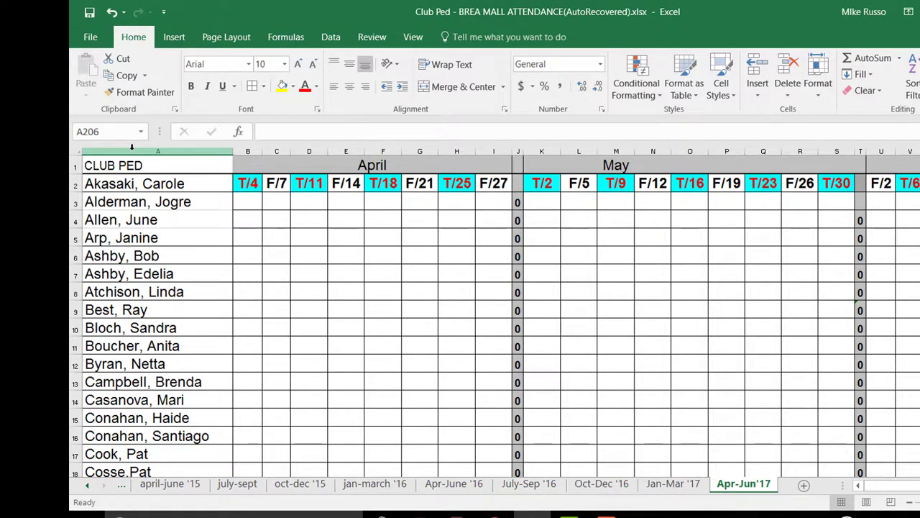
pyautogui.click(132, 147)
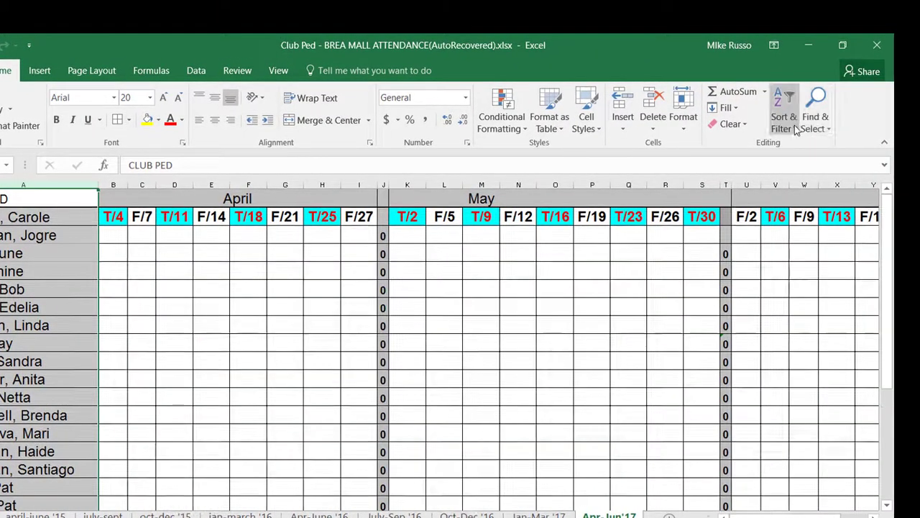
pyautogui.click(796, 130)
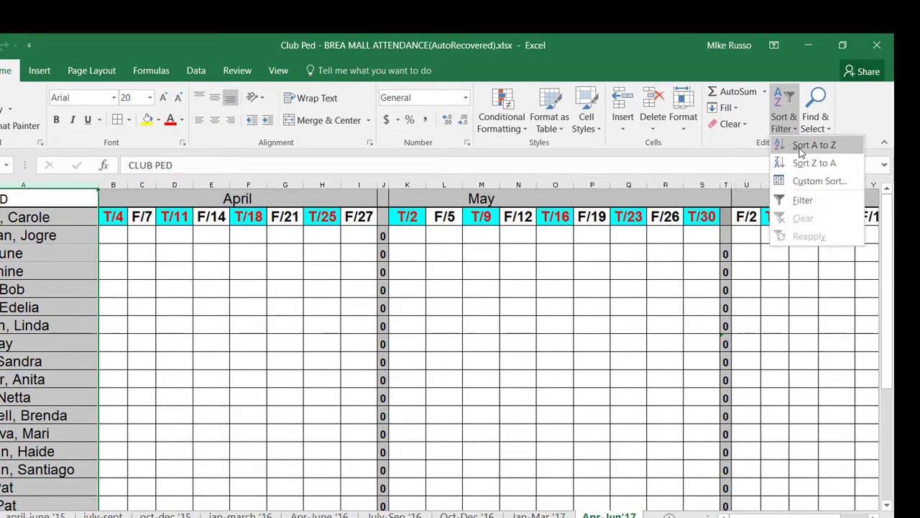
pyautogui.click(800, 147)
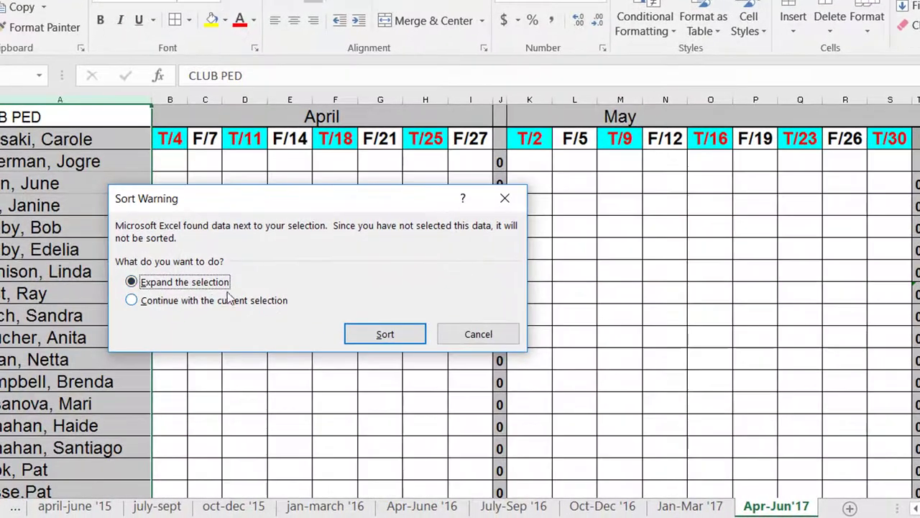
pyautogui.click(135, 302)
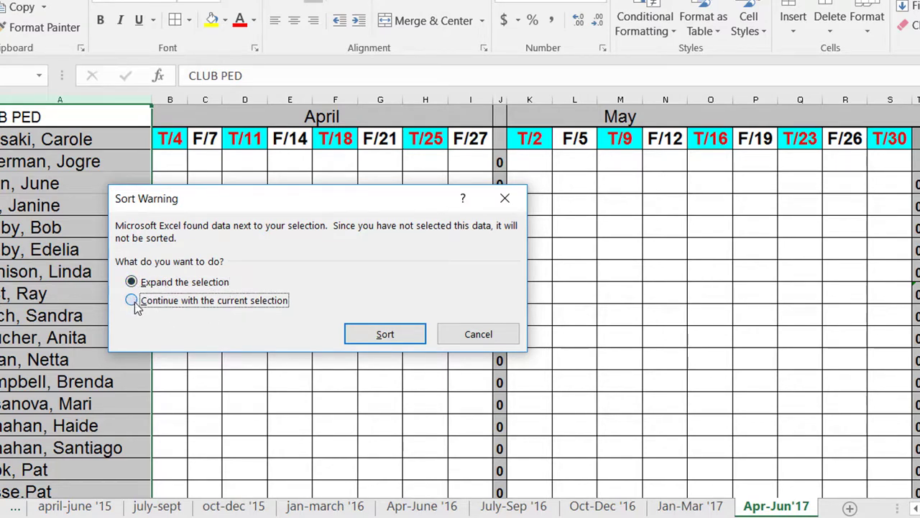
pyautogui.click(384, 340)
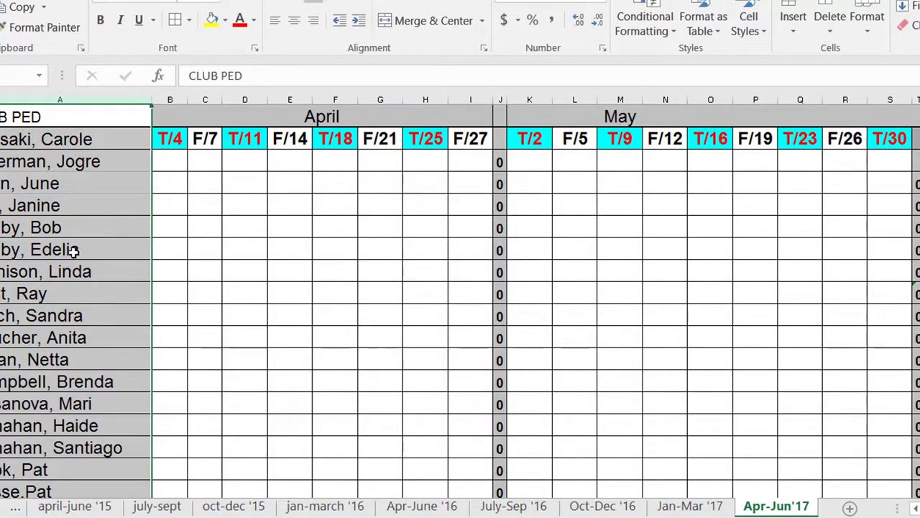
pyautogui.scroll(-1, 74, 244)
pyautogui.scroll(-2, 74, 244)
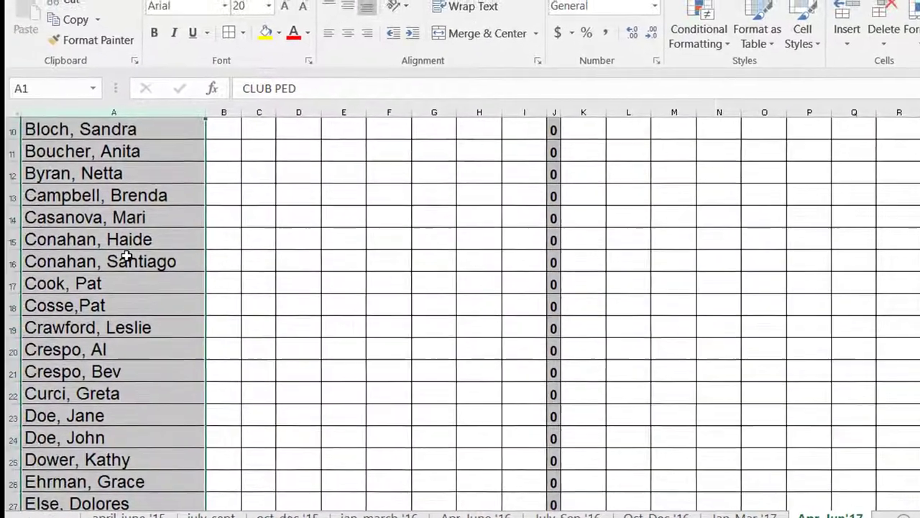
pyautogui.scroll(-1, 153, 263)
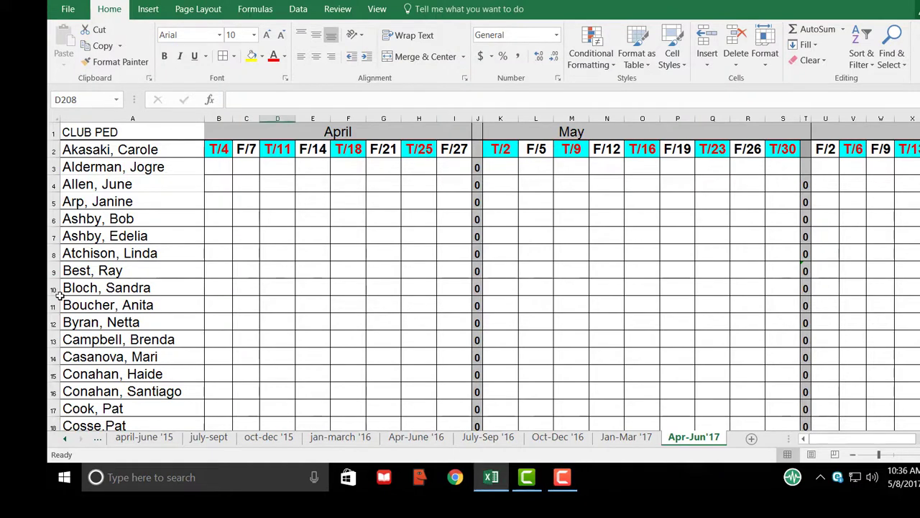
# Delete the member row 10 from the Apr-Jun'17 sheet, and also delete the row that moves up into its place
pyautogui.click(52, 289)
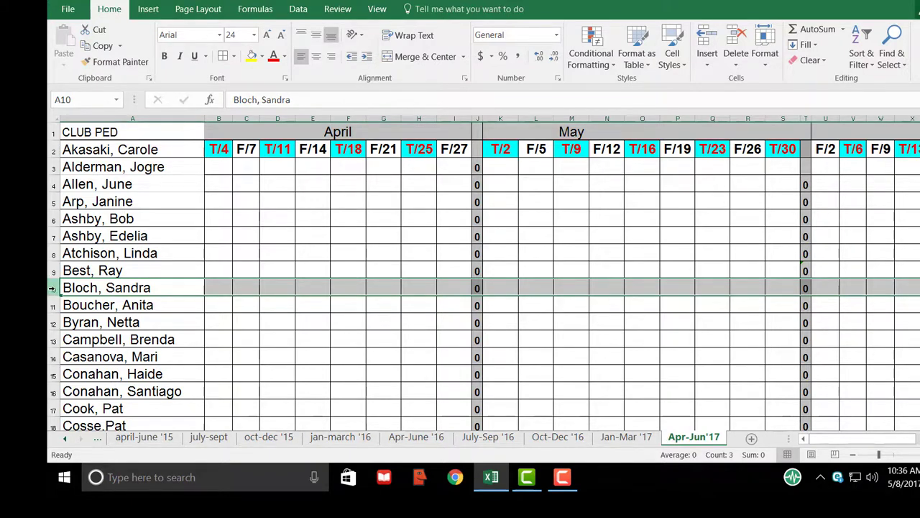
pyautogui.rightClick(53, 289)
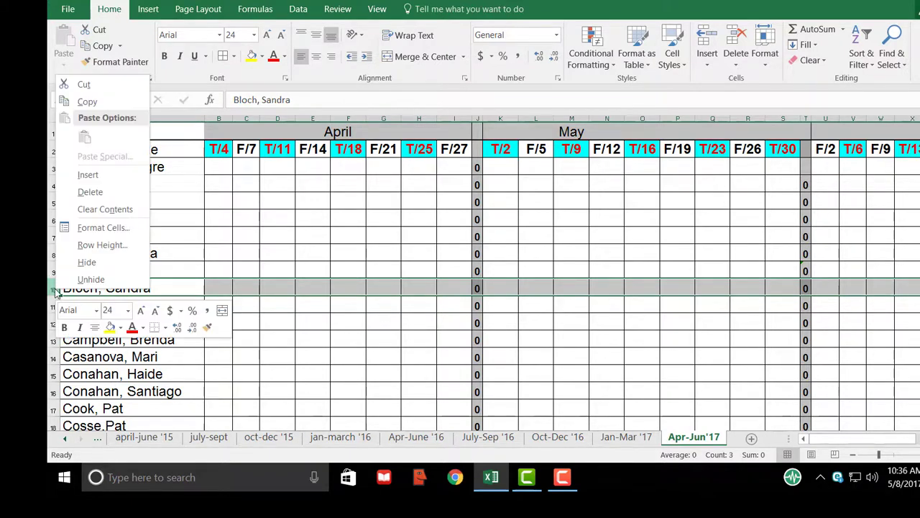
pyautogui.click(92, 191)
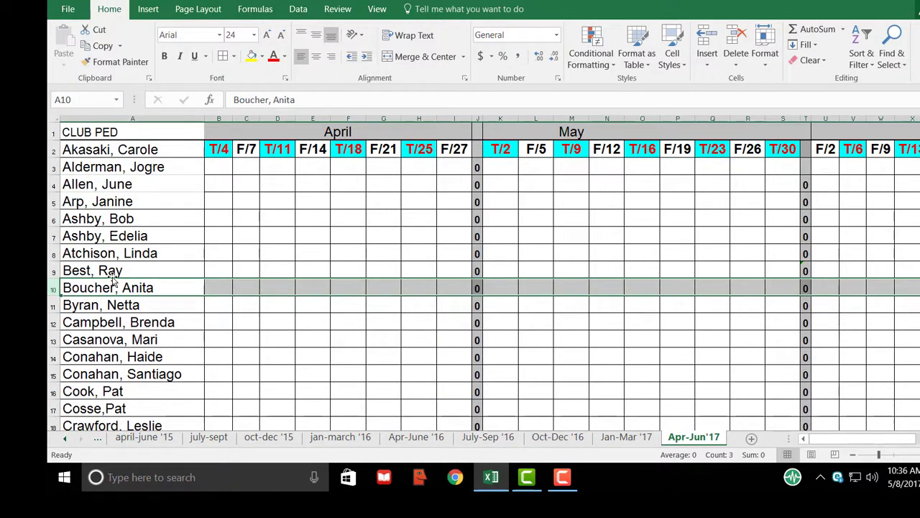
pyautogui.rightClick(50, 288)
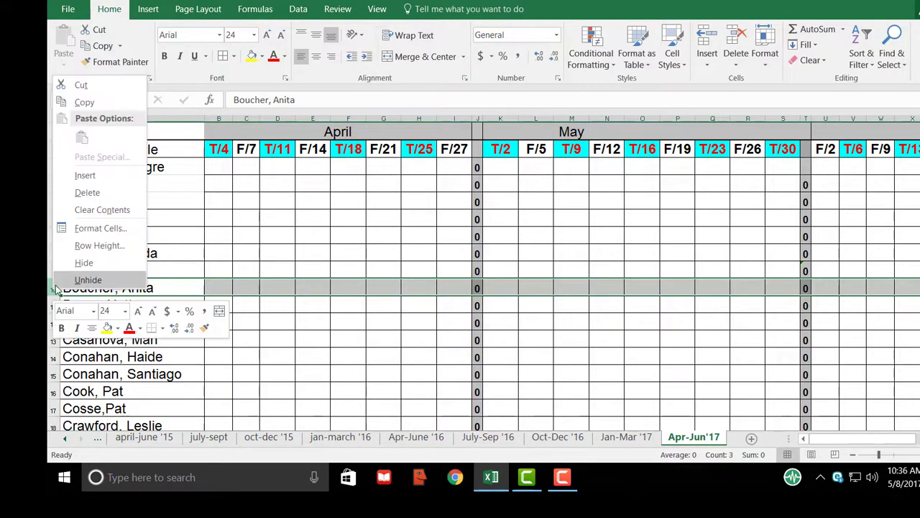
pyautogui.click(87, 193)
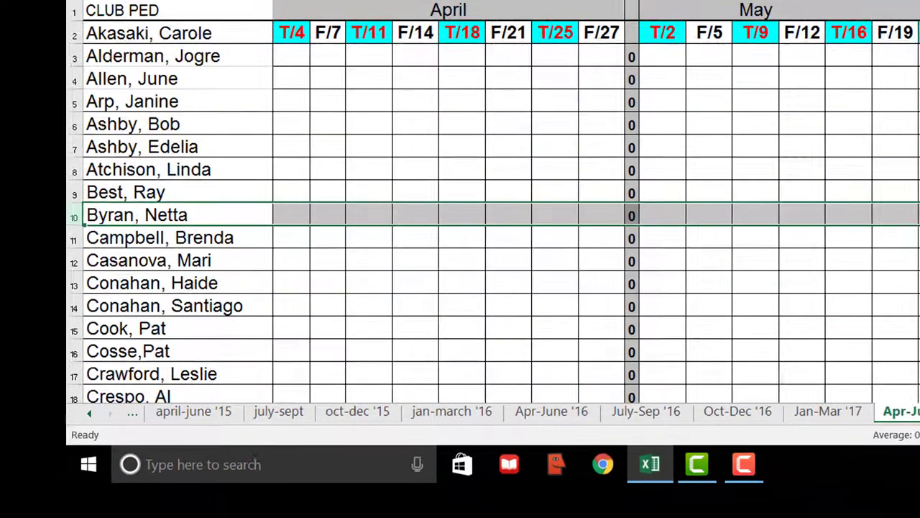
# Undo the last two member row deletions on the Apr-Jun'17 sheet
pyautogui.click(186, 108)
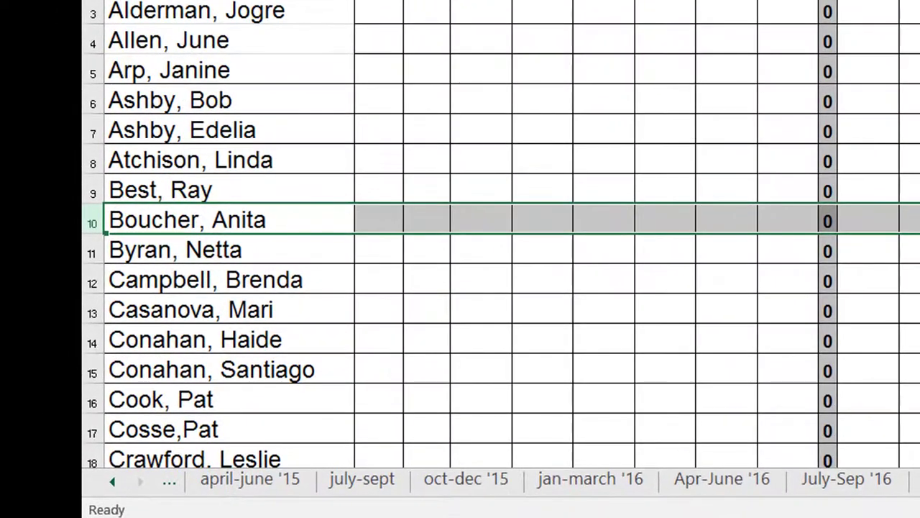
pyautogui.hotkey('ctrl', 'z')
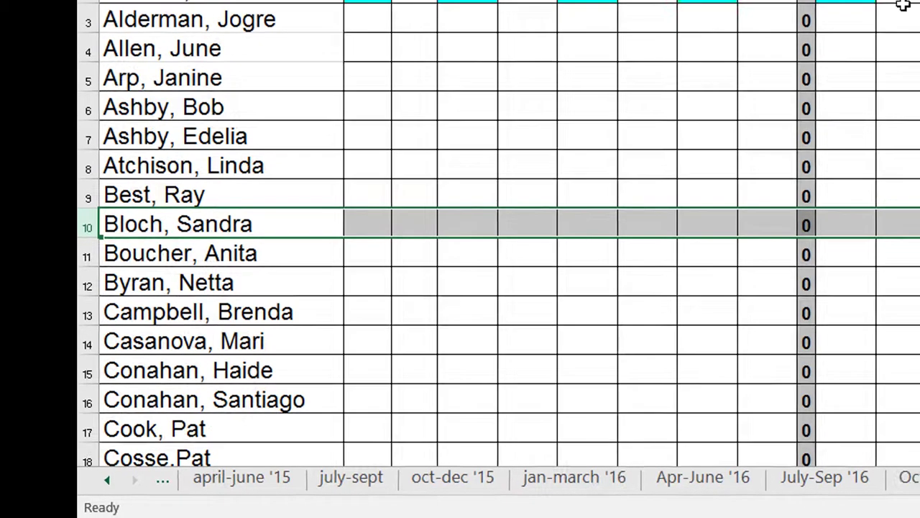
# Check the repeated month and date headers in rows 50 and 51, and switch the sheet to Page Break Preview
pyautogui.scroll(-5, 247, 224)
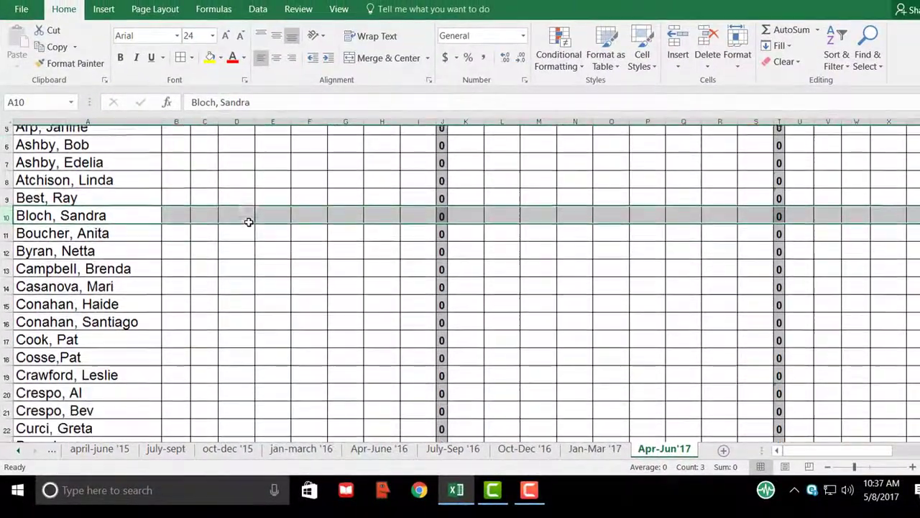
pyautogui.scroll(-7, 249, 223)
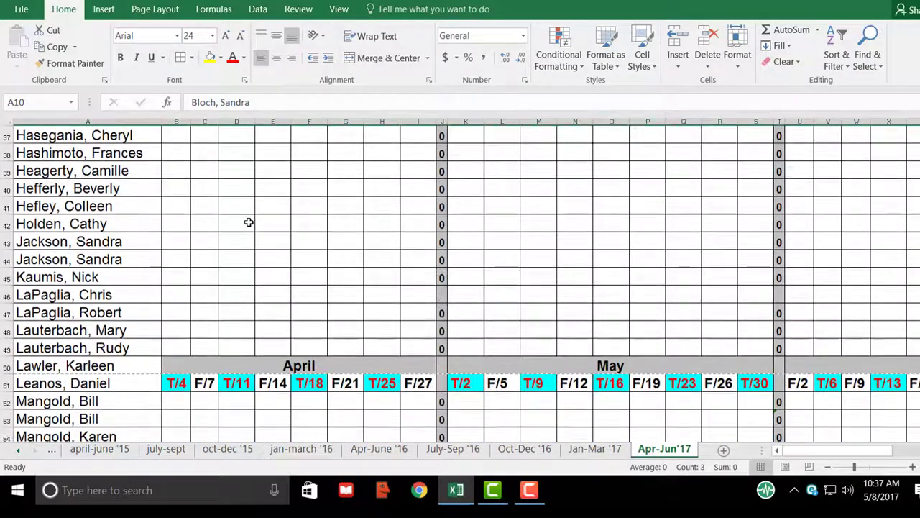
pyautogui.scroll(-2, 248, 223)
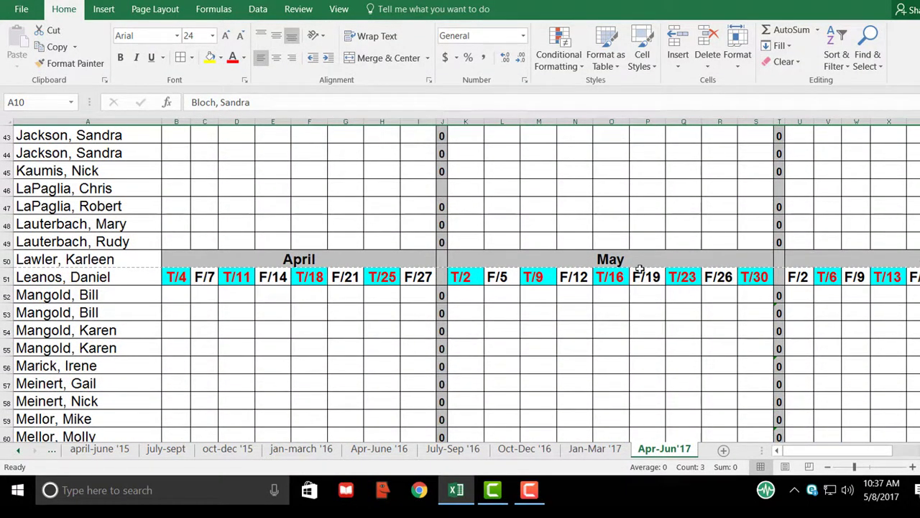
pyautogui.scroll(13, 173, 189)
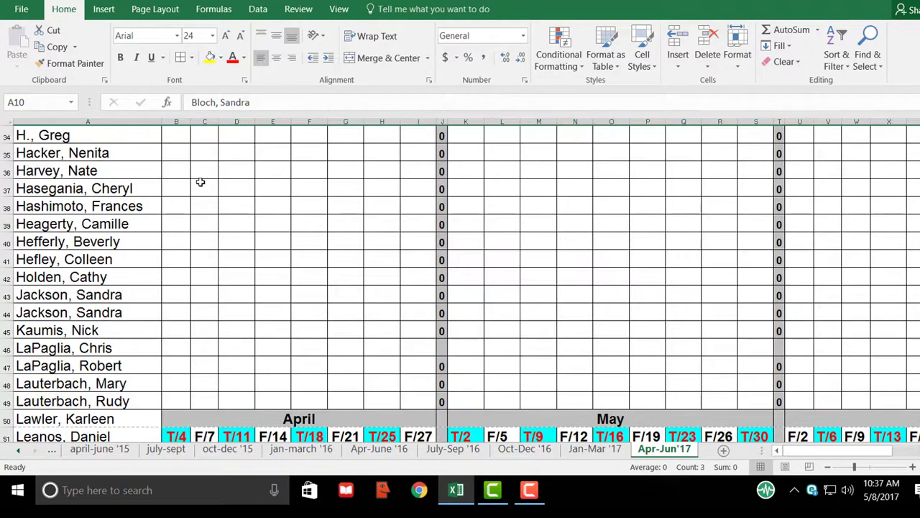
pyautogui.scroll(1, 199, 169)
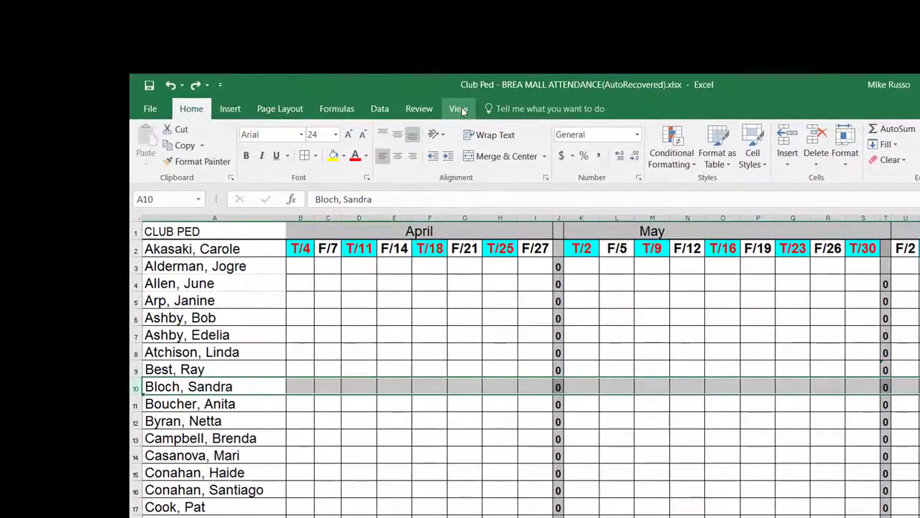
pyautogui.click(460, 110)
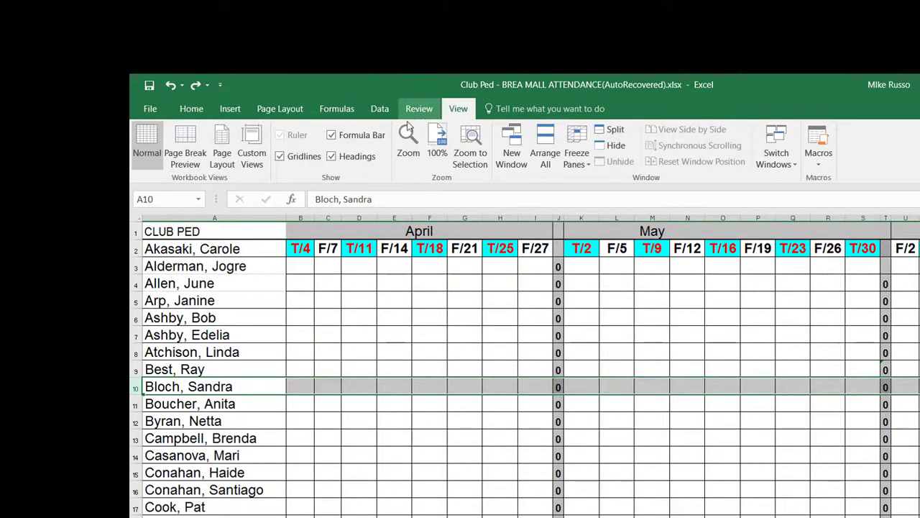
pyautogui.click(186, 137)
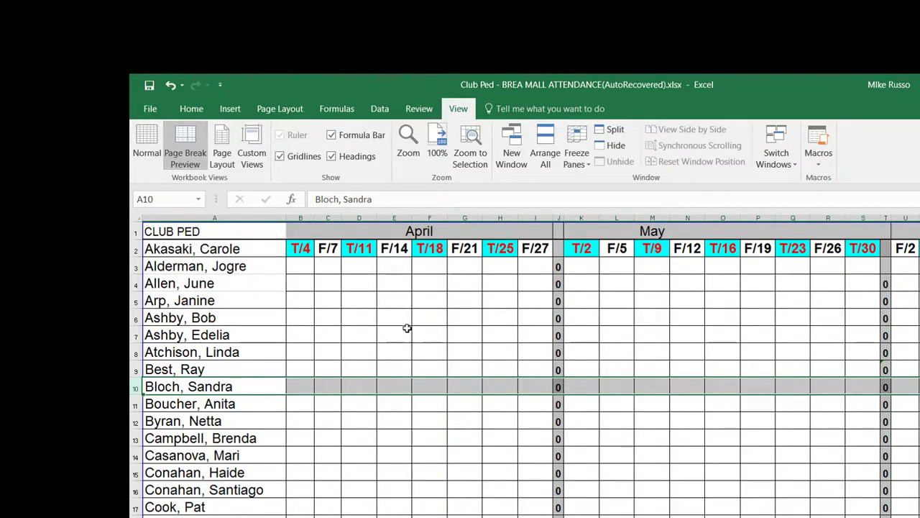
# Examine where the page breaks fall in the member list and which rows at its end lie outside the print area
pyautogui.scroll(-2, 394, 306)
pyautogui.scroll(-3, 393, 305)
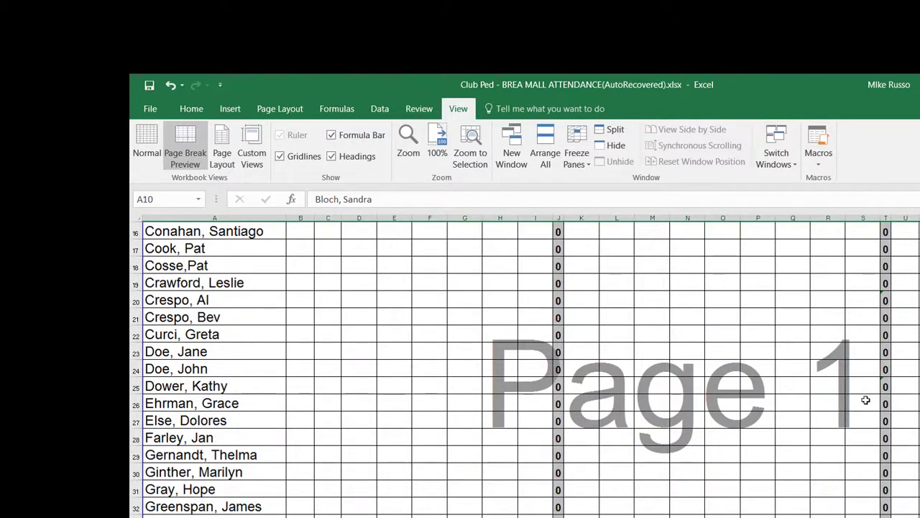
pyautogui.scroll(-1, 383, 330)
pyautogui.scroll(-7, 383, 328)
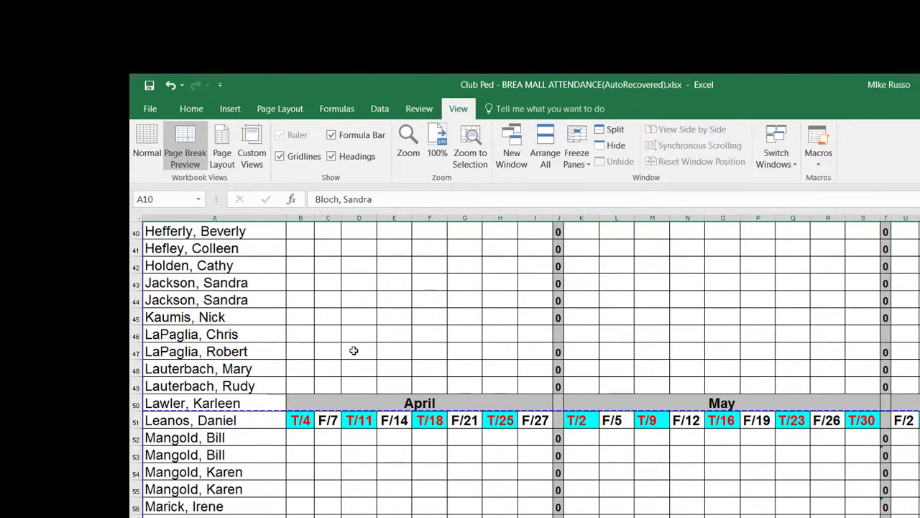
pyautogui.scroll(-5, 413, 305)
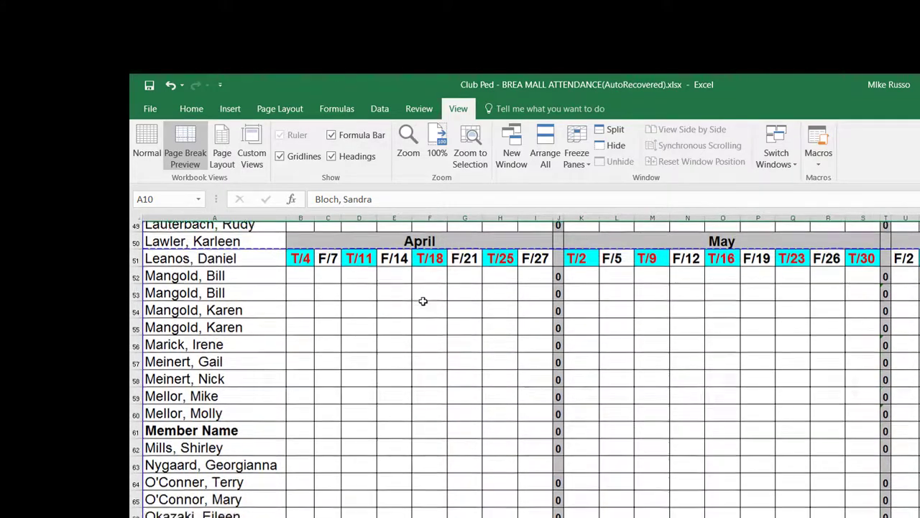
pyautogui.scroll(-4, 423, 302)
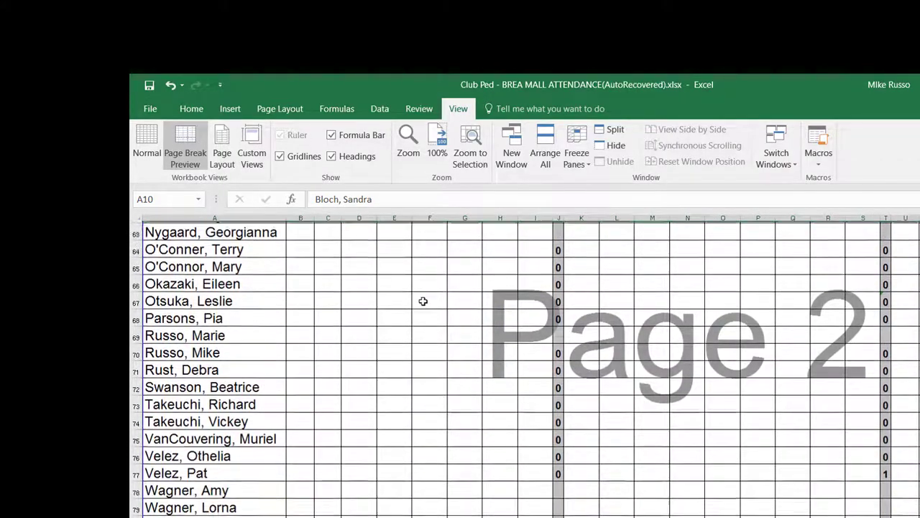
pyautogui.scroll(-4, 423, 302)
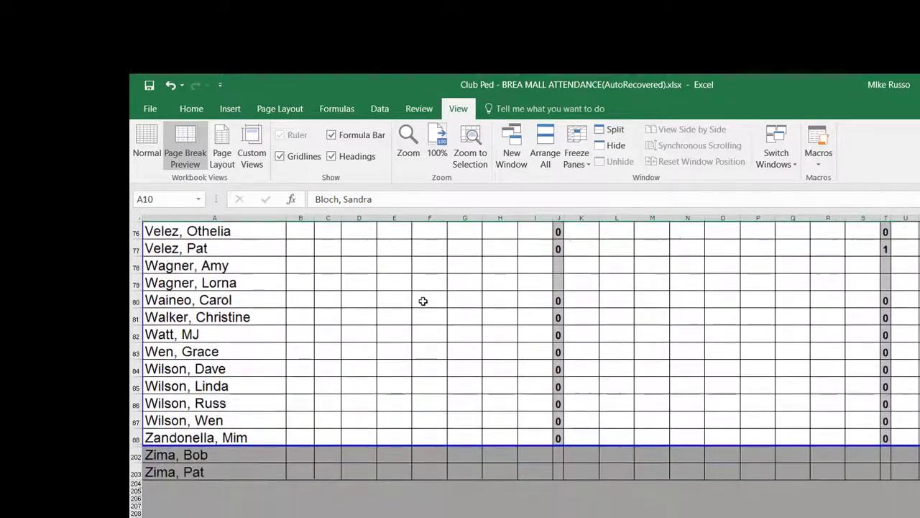
pyautogui.scroll(-1, 423, 305)
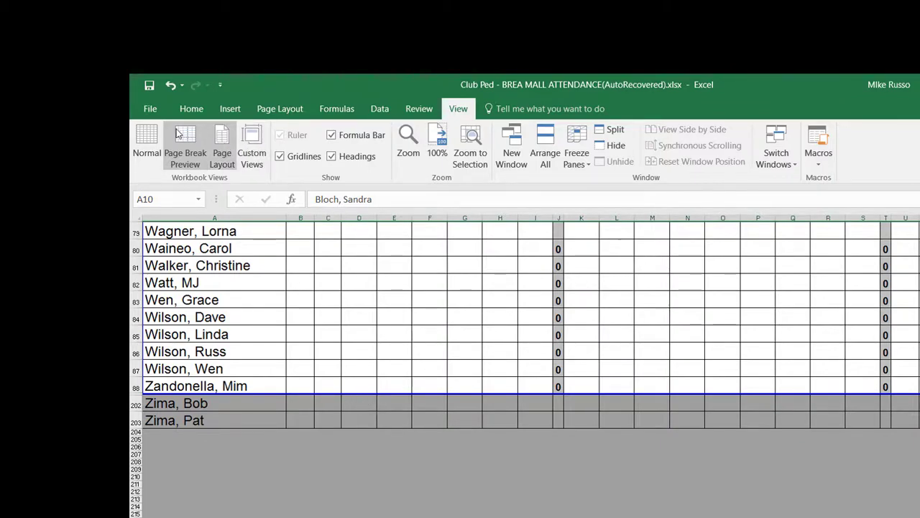
# Preview both printed pages of the attendance sheet, and return to the worksheet without printing
pyautogui.click(150, 110)
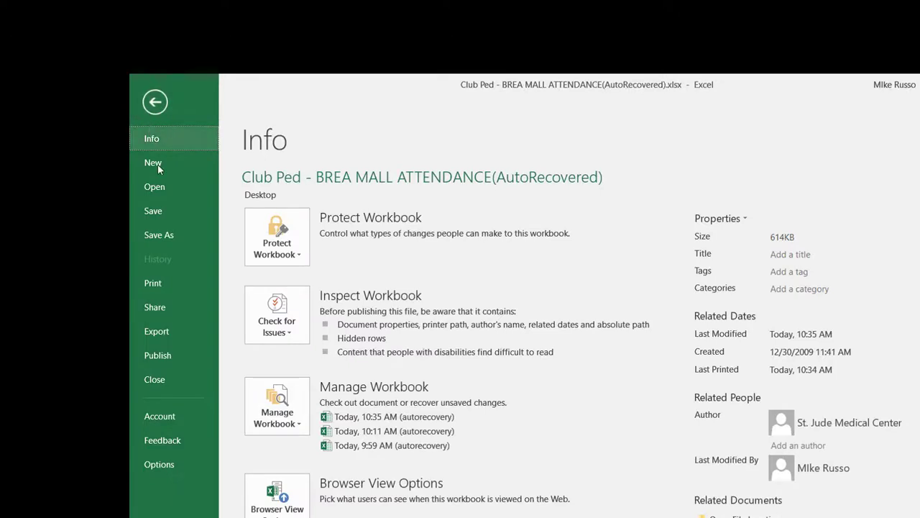
pyautogui.click(153, 282)
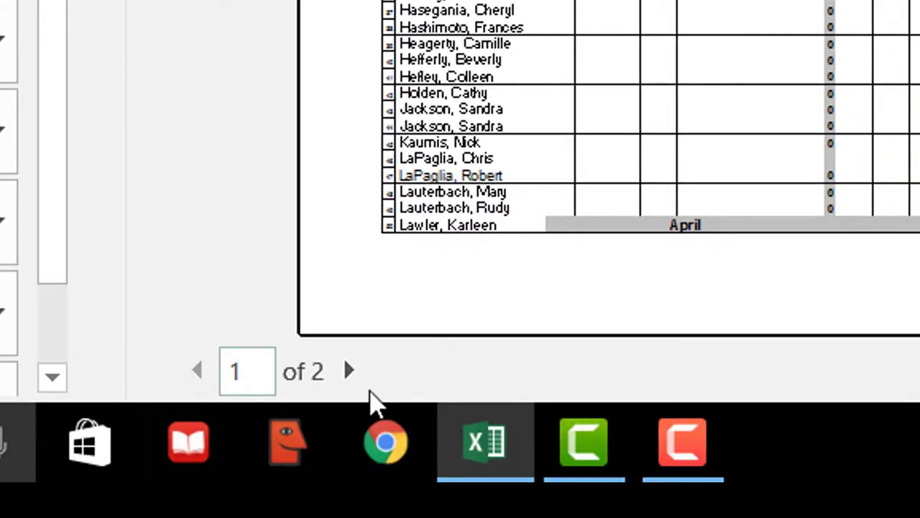
pyautogui.click(349, 372)
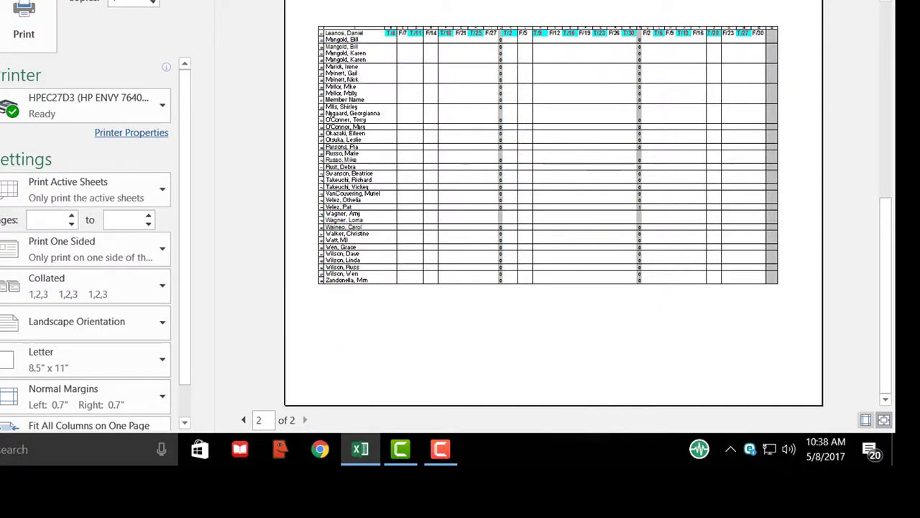
pyautogui.press('Escape')
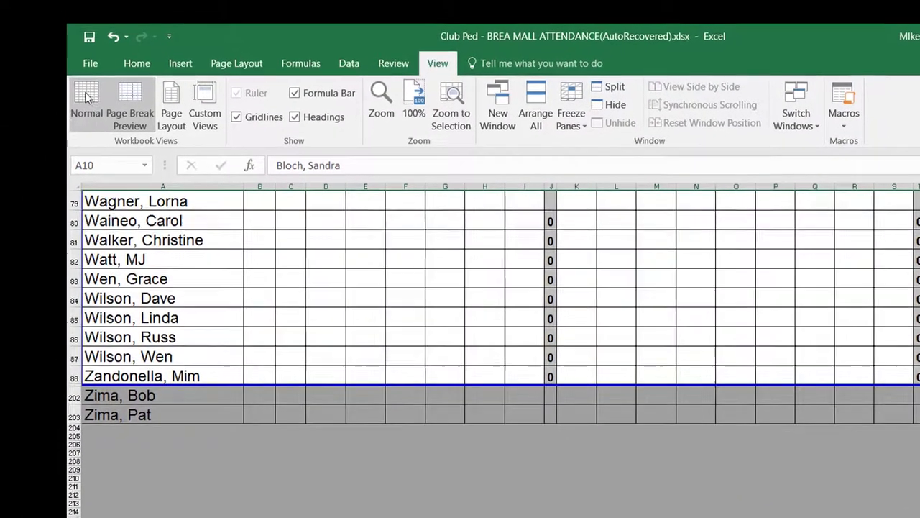
# Return the attendance sheet from Page Break Preview to Normal view
pyautogui.click(79, 92)
pyautogui.scroll(6, 356, 312)
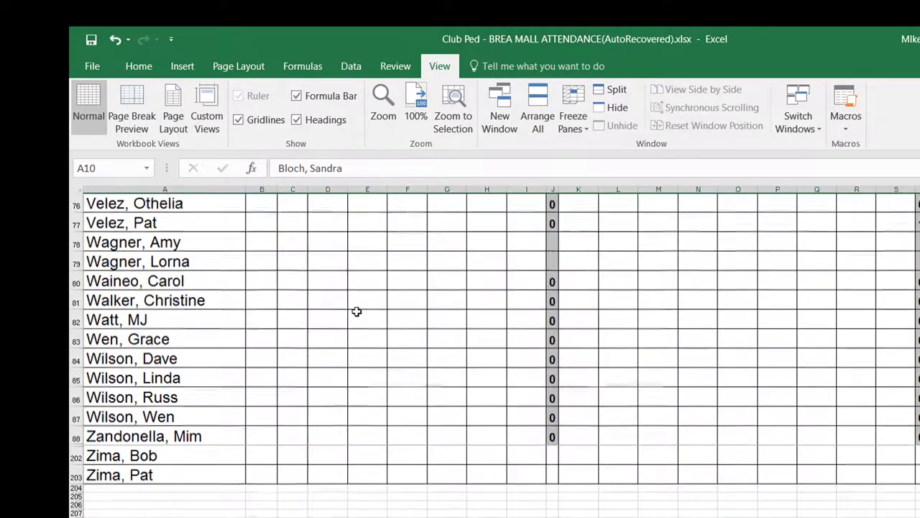
pyautogui.scroll(7, 356, 312)
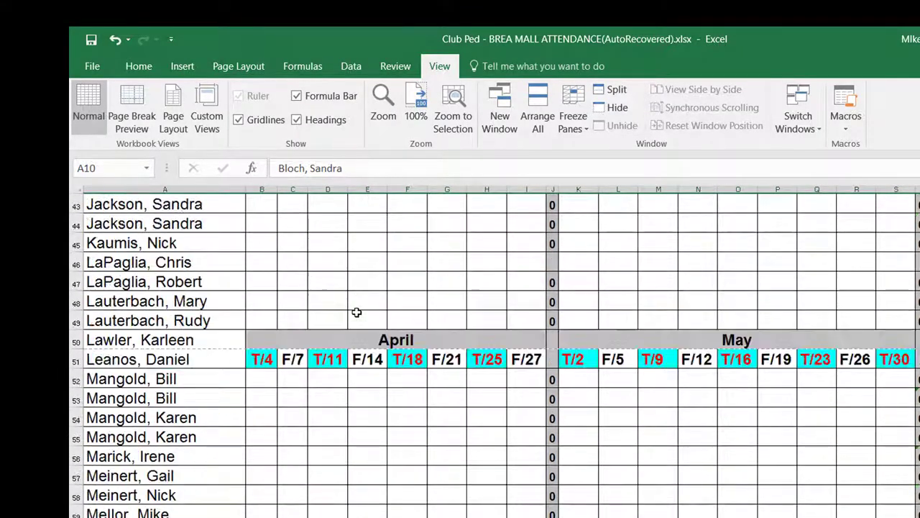
pyautogui.scroll(9, 354, 309)
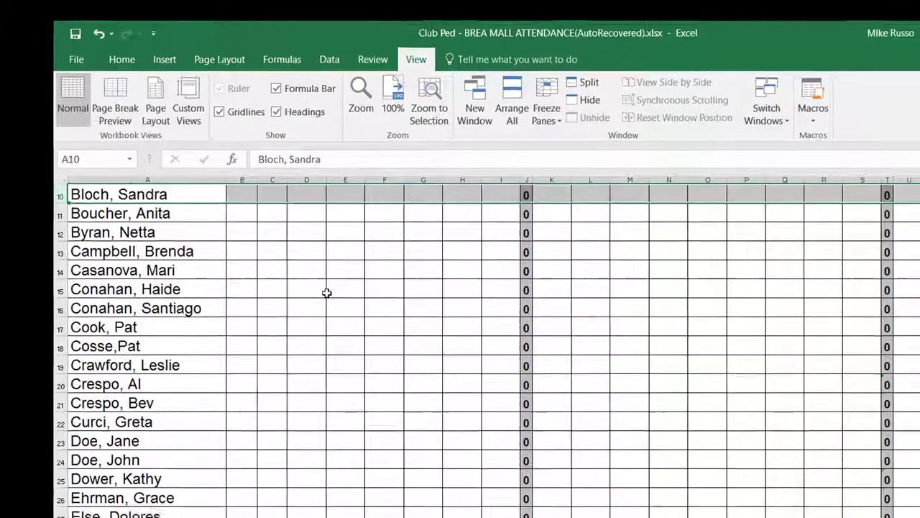
pyautogui.scroll(3, 326, 293)
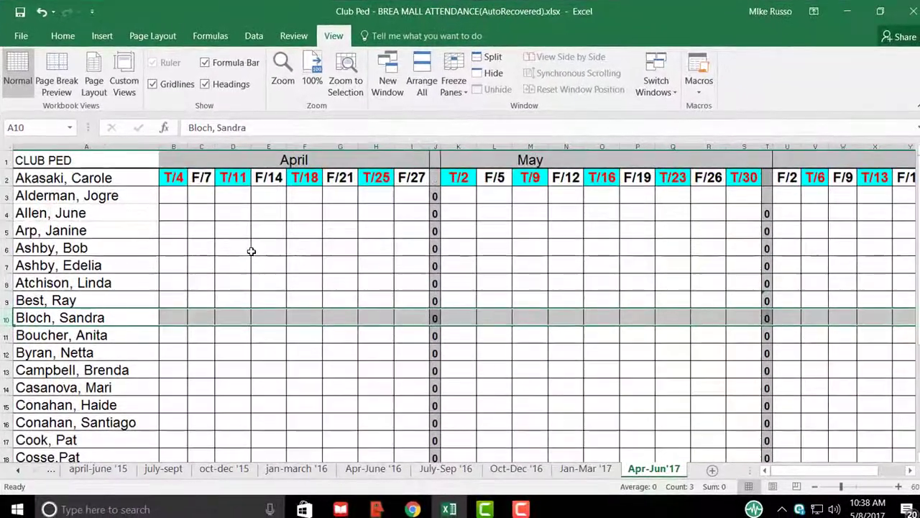